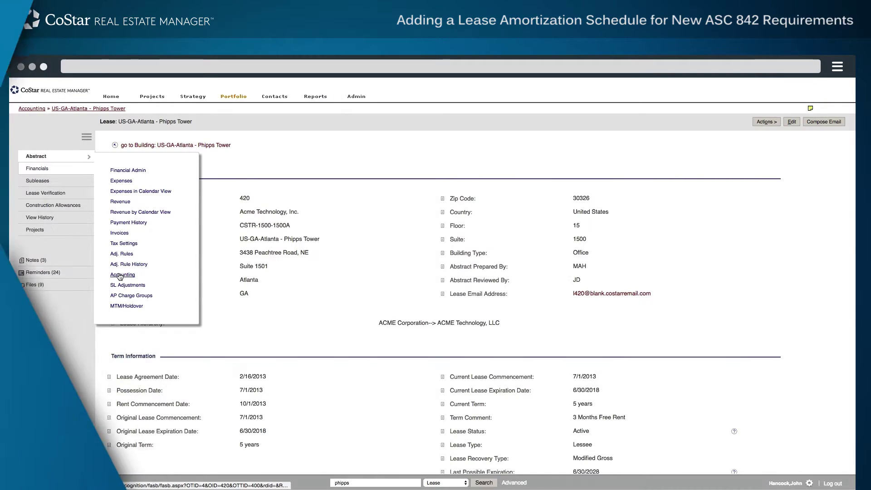
# Go to the Accounting financials page for US-GA-Atlanta - Phipps Tower
pyautogui.click(118, 272)
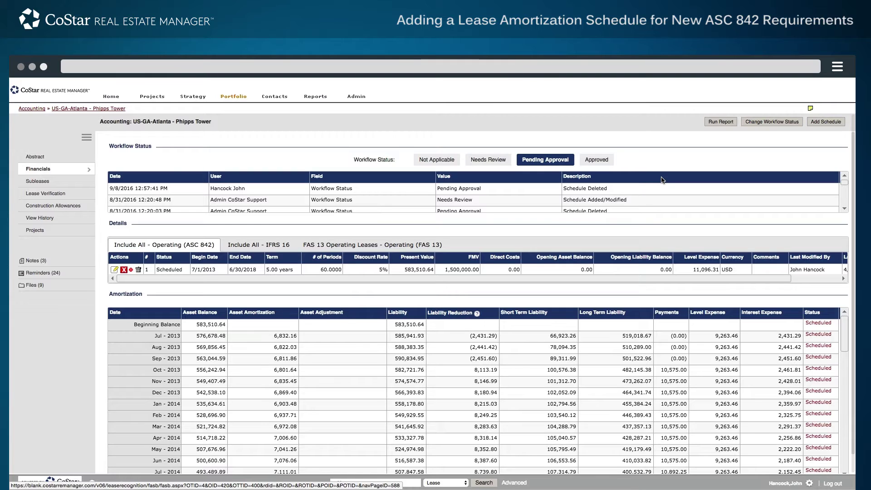
# Add a schedule classified Operating (ASC 842) using the Include All amortization profile
pyautogui.click(819, 128)
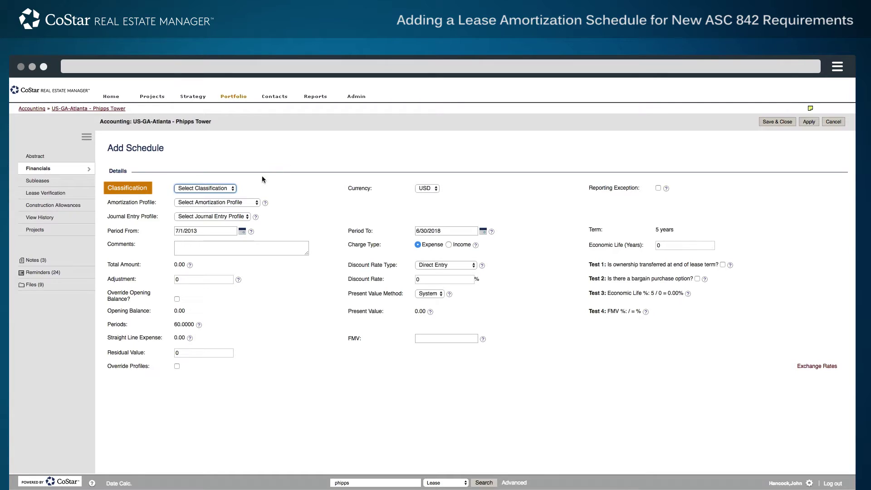
pyautogui.click(226, 187)
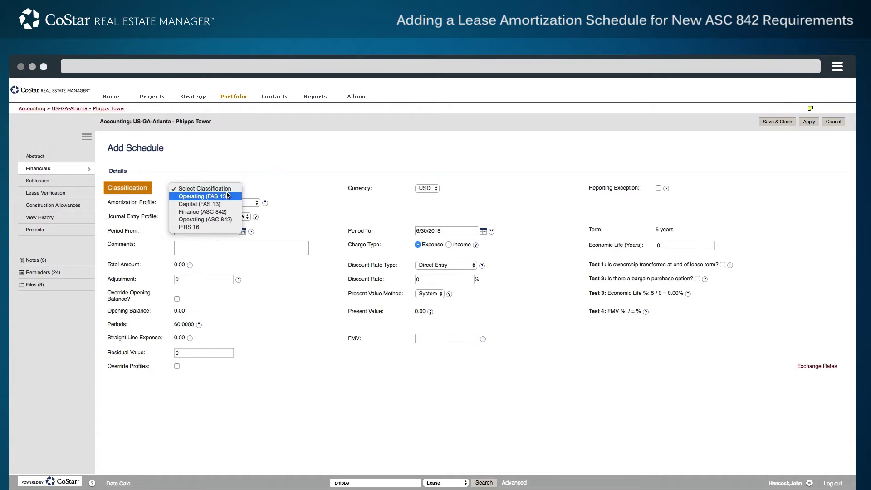
pyautogui.click(219, 220)
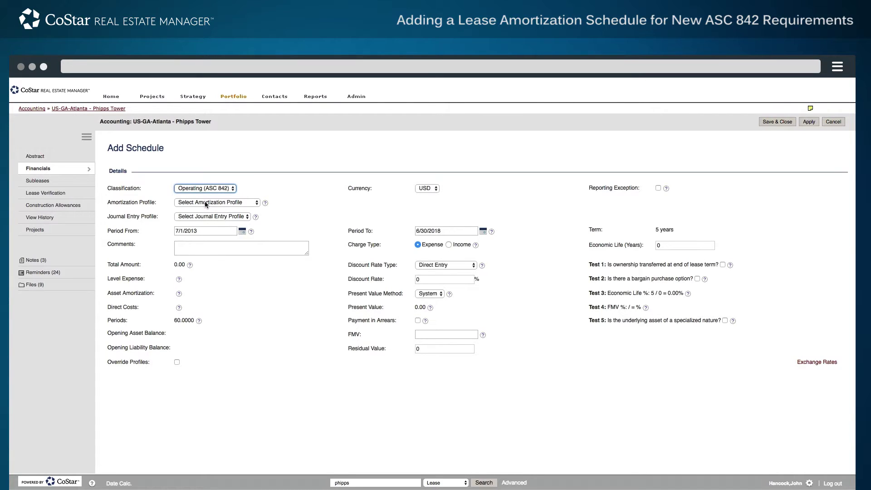
pyautogui.click(217, 203)
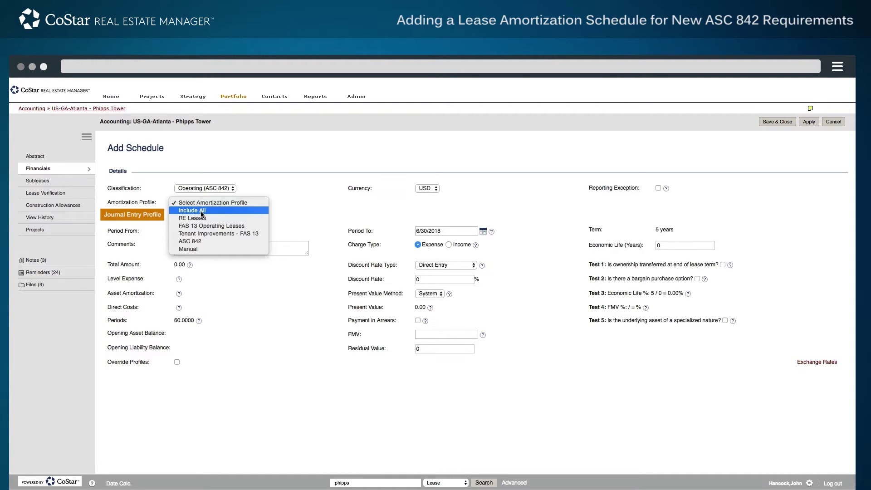
pyautogui.click(201, 212)
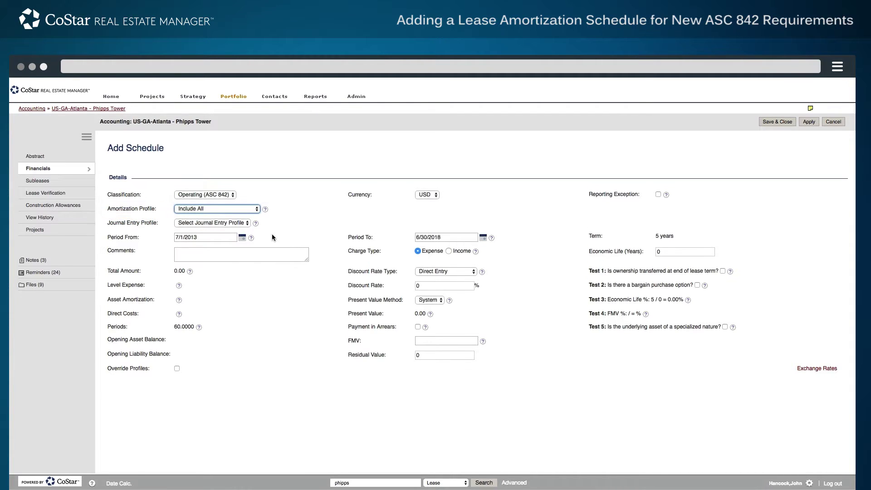
pyautogui.click(243, 224)
# Keep Direct Entry and set the discount rate to 5.0%
pyautogui.click(246, 223)
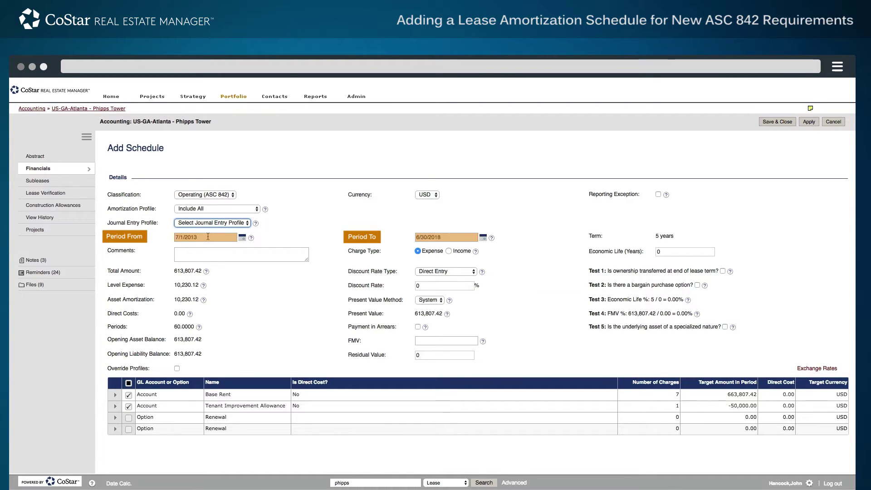
pyautogui.press('Tab')
pyautogui.press('Tab')
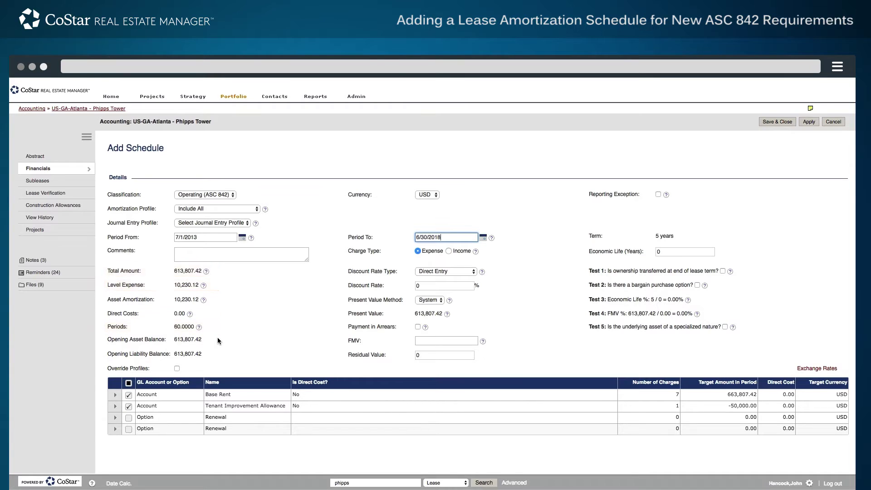
pyautogui.click(452, 272)
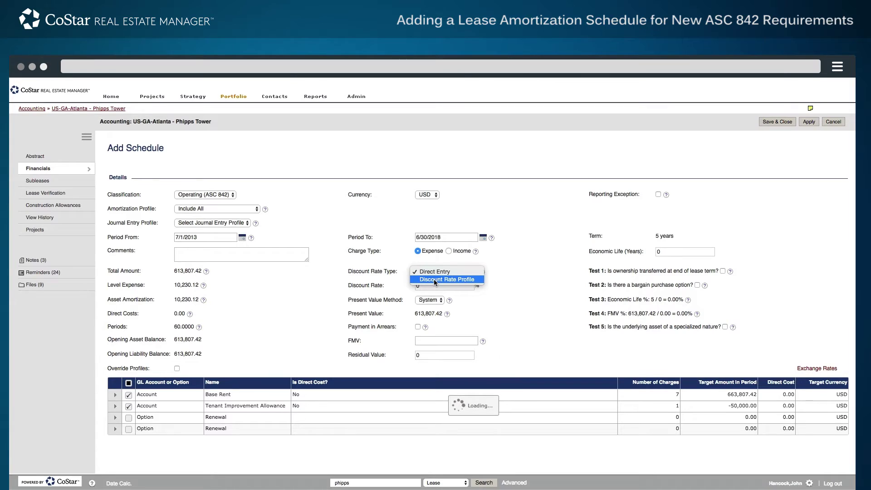
pyautogui.click(431, 285)
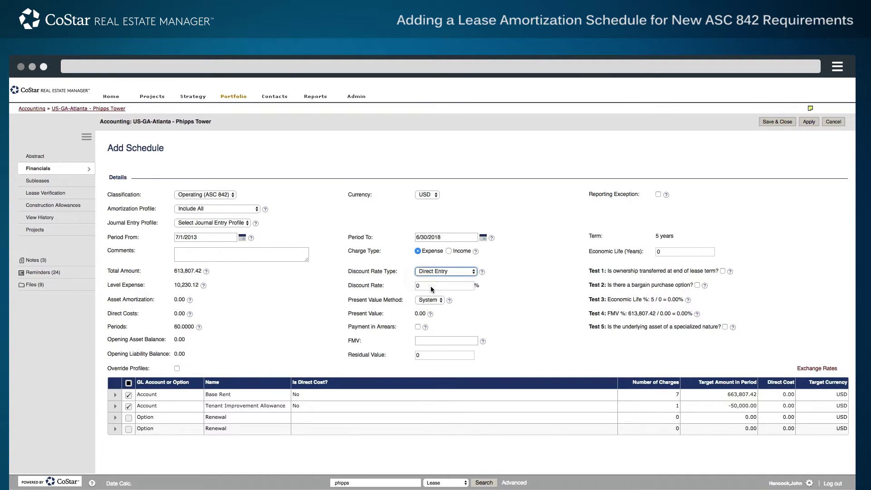
pyautogui.click(429, 286)
pyautogui.press('BackSpace')
pyautogui.write('5.0')
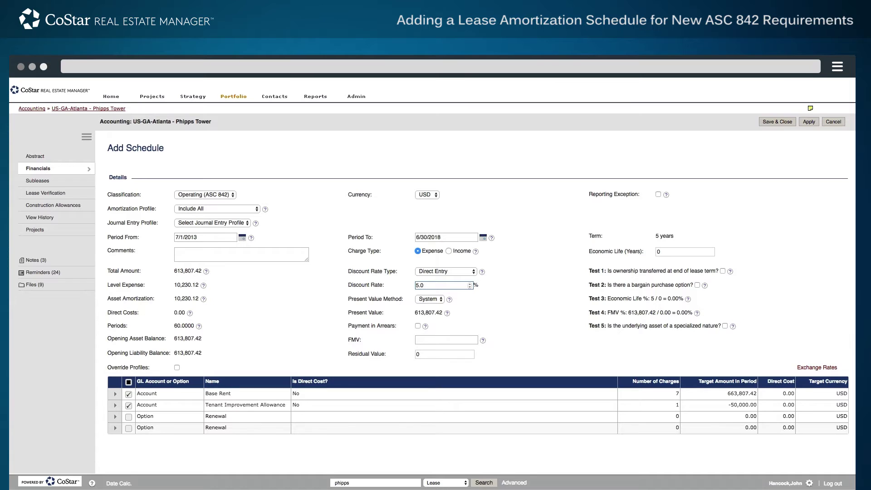
pyautogui.click(466, 300)
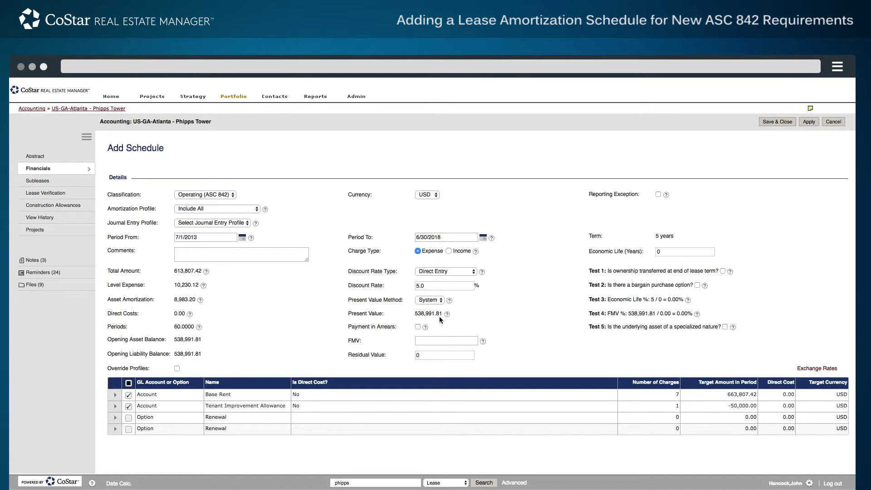
pyautogui.click(465, 340)
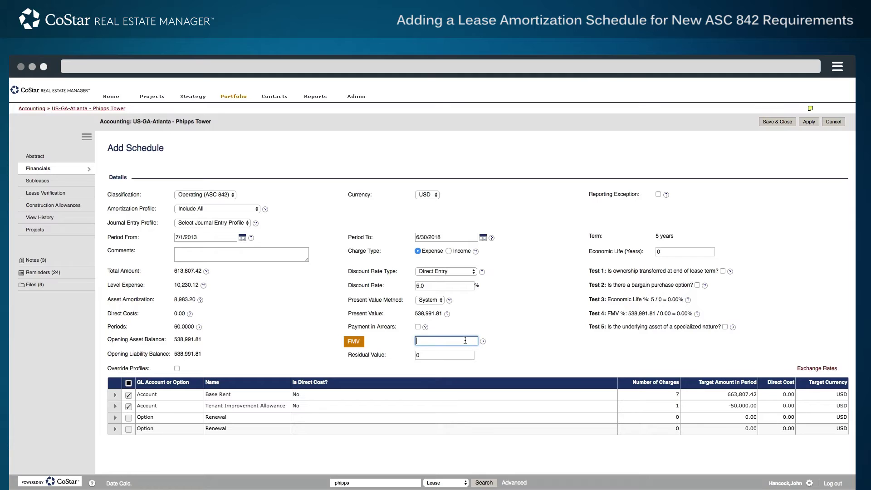
# Enter an FMV of 650000 and an economic life of 30 years
pyautogui.write('650000')
pyautogui.click(666, 252)
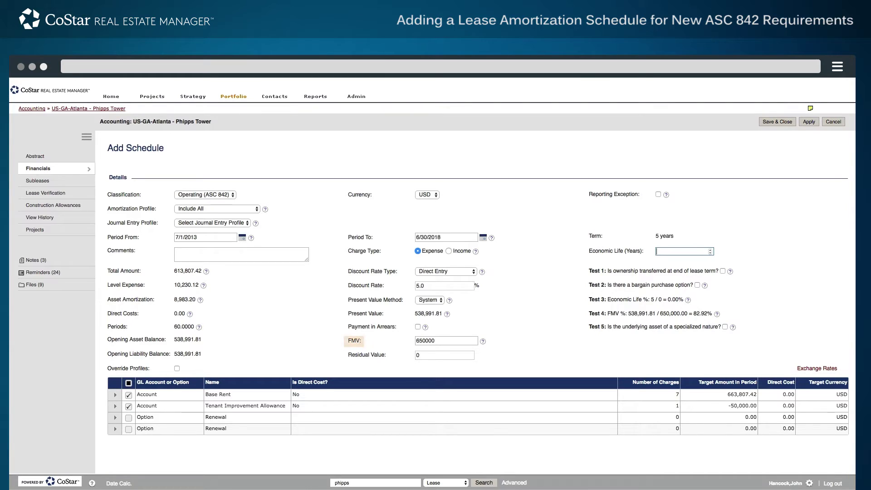
pyautogui.write('30')
pyautogui.click(628, 267)
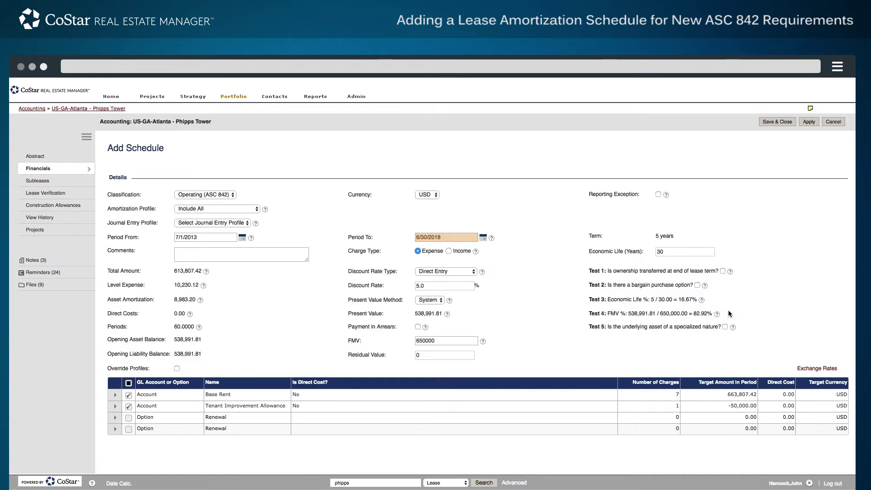
# Tick the bargain purchase test and change the lease end date to 6/30/2023
pyautogui.click(697, 285)
pyautogui.click(464, 236)
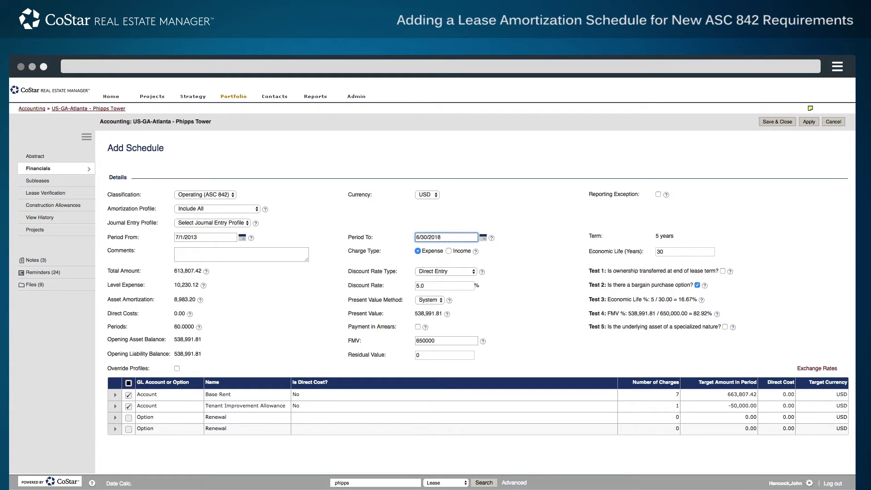
pyautogui.press('BackSpace')
pyautogui.press('BackSpace')
pyautogui.write('23')
pyautogui.click(334, 270)
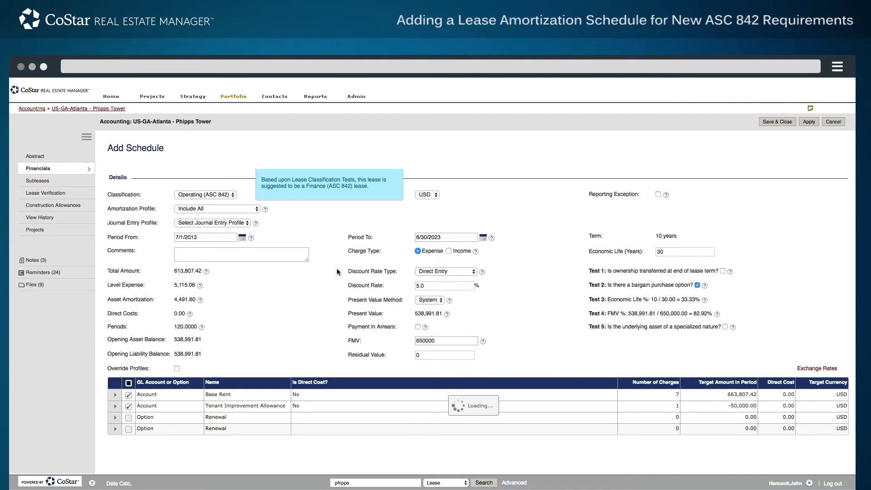
# Include the first Renewal option and expand its payment breakdown
pyautogui.click(128, 418)
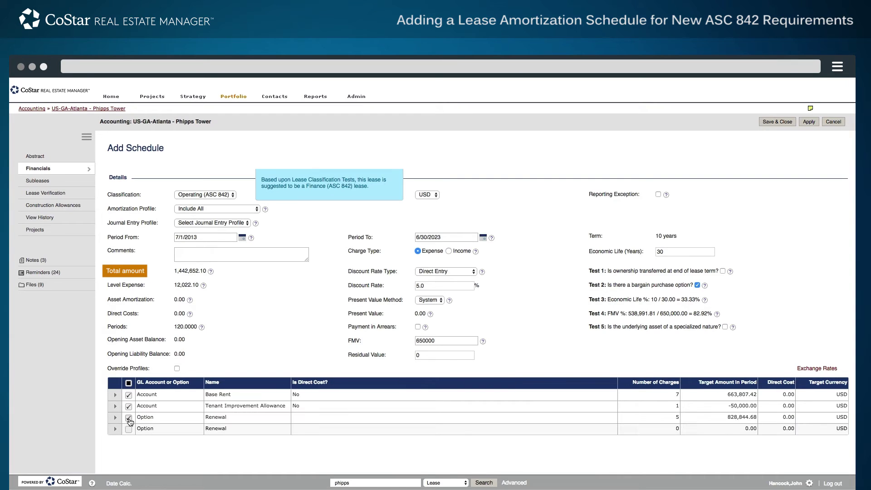
pyautogui.click(115, 418)
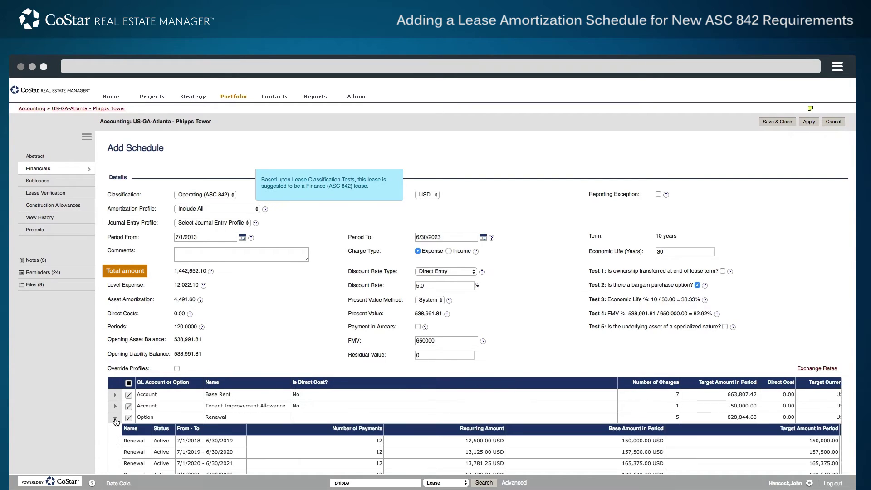
pyautogui.scroll(-2, 228, 437)
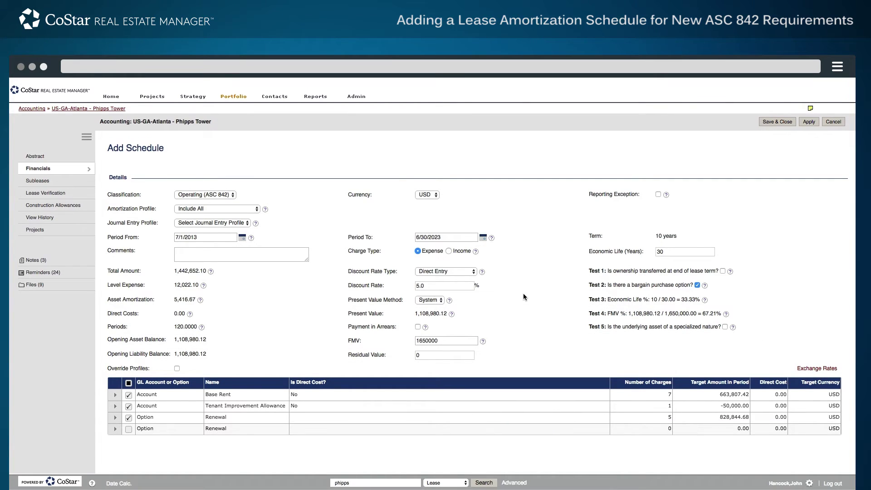
# Save and close the new ASC 842 schedule
pyautogui.click(779, 123)
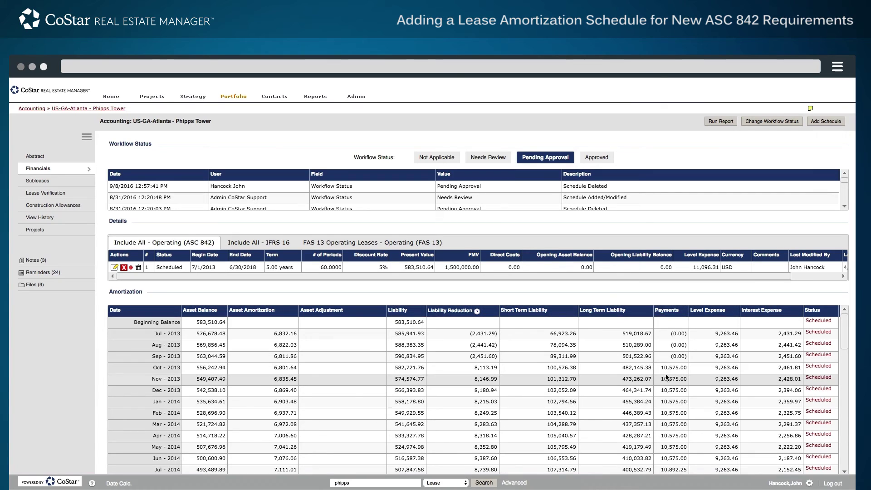
pyautogui.scroll(-5, 695, 375)
pyautogui.scroll(-10, 695, 375)
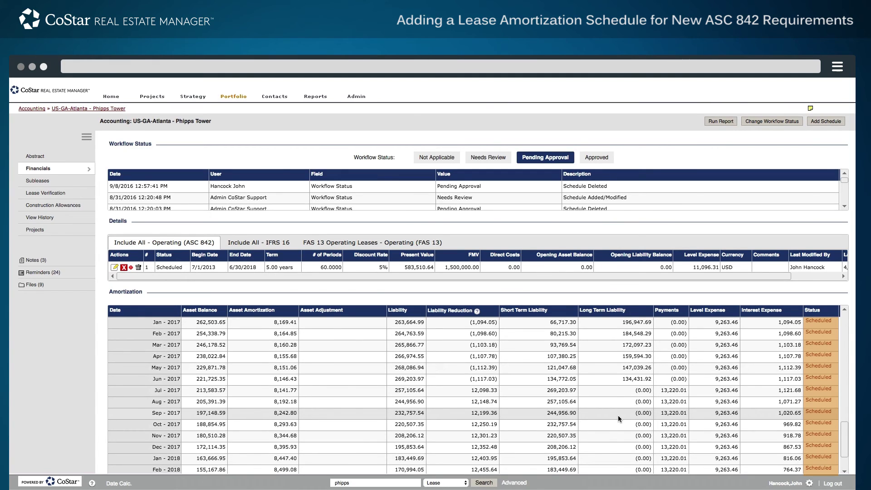
pyautogui.scroll(-2, 618, 415)
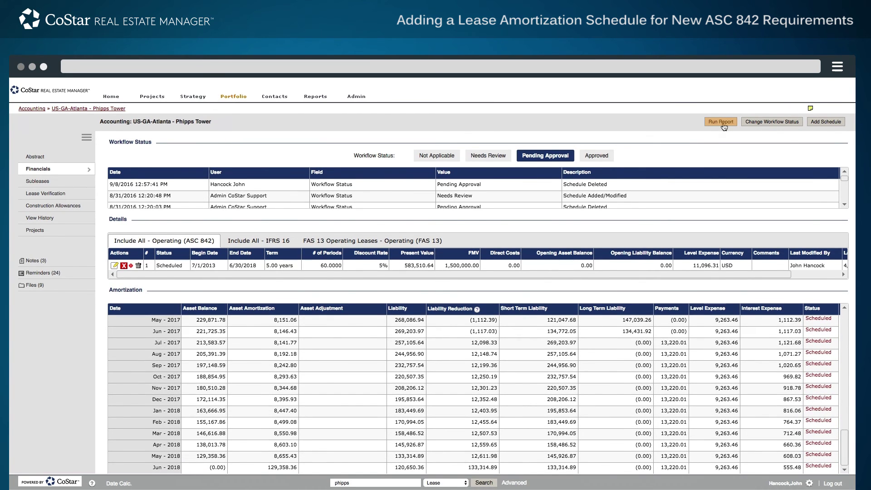
# View the Operating (ASC 842) amortization report for Phipps Tower and list its export formats
pyautogui.click(720, 122)
pyautogui.click(85, 88)
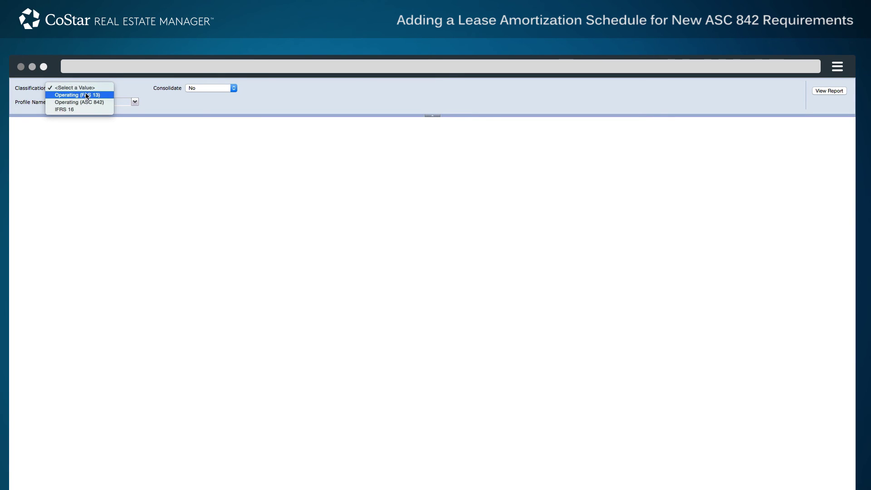
pyautogui.click(83, 102)
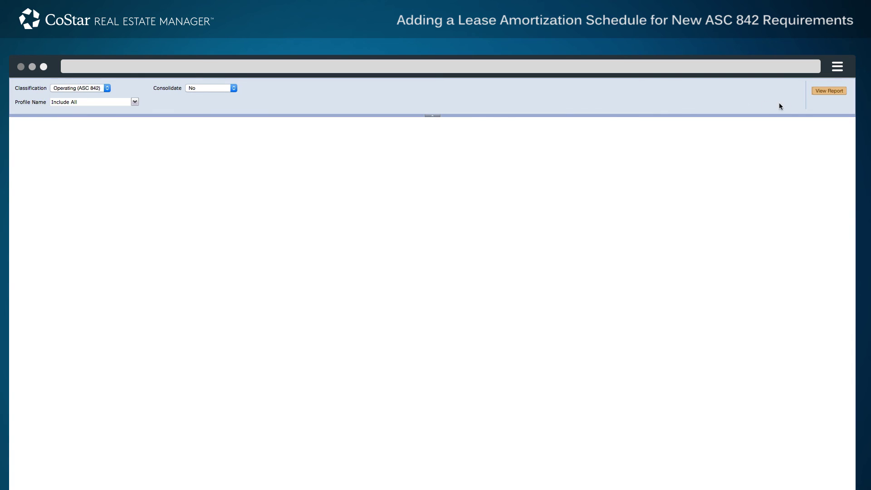
pyautogui.click(821, 92)
pyautogui.click(181, 124)
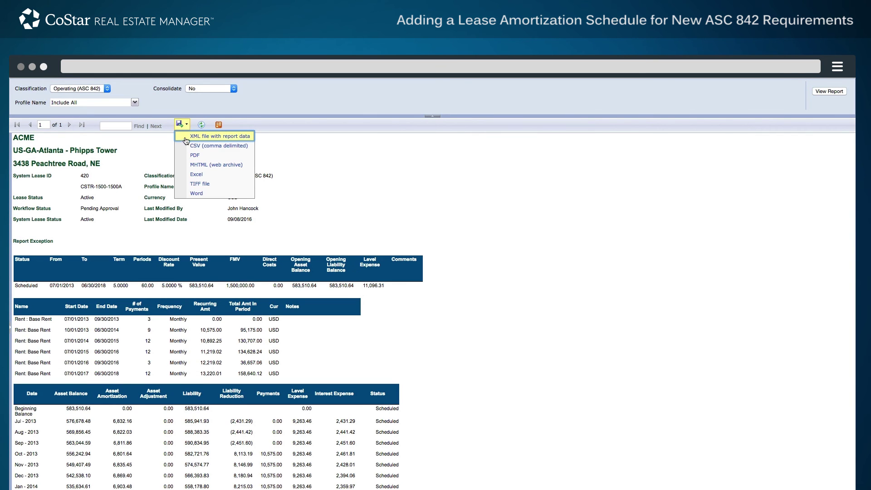